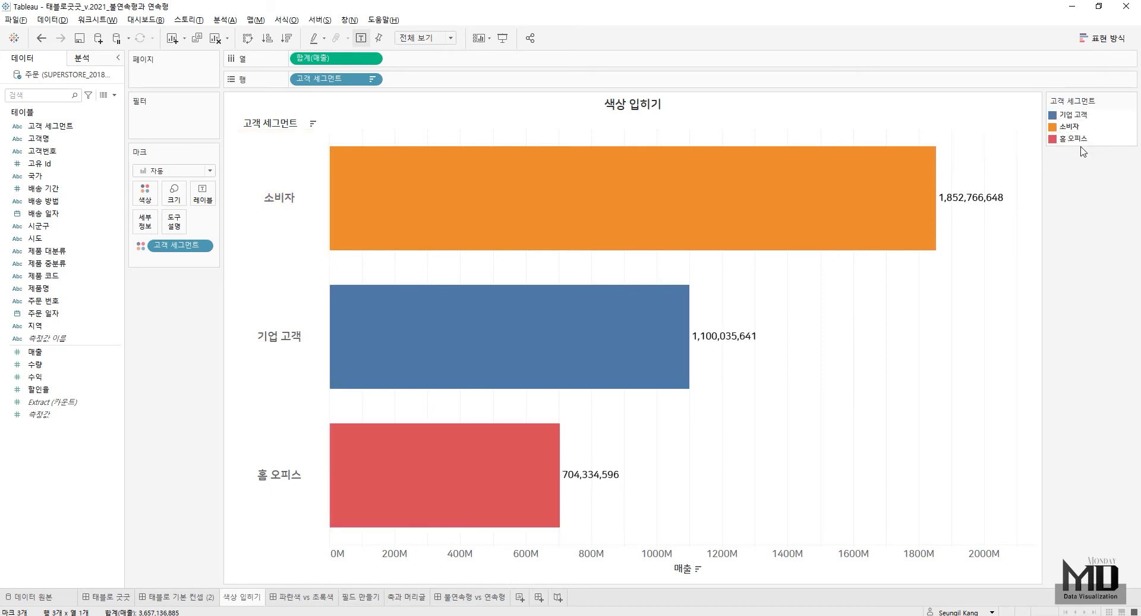
- Highlight 홈 오피스 through the color legend, clear it, and select the dimension fields from 고객 세그먼트 through 지역 to review them
click(1080, 141)
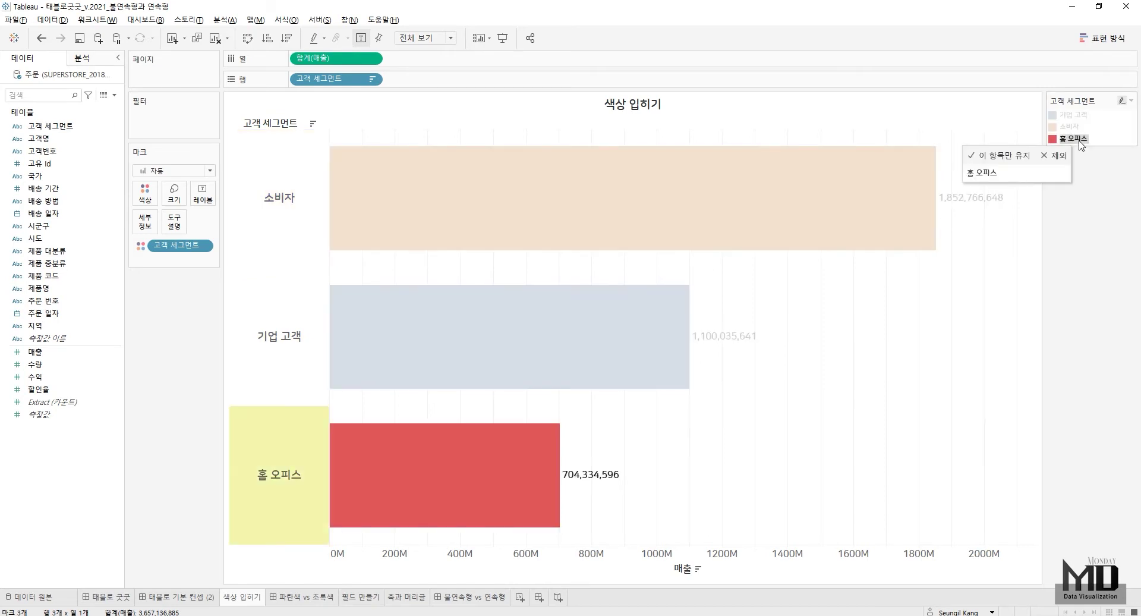
click(1080, 141)
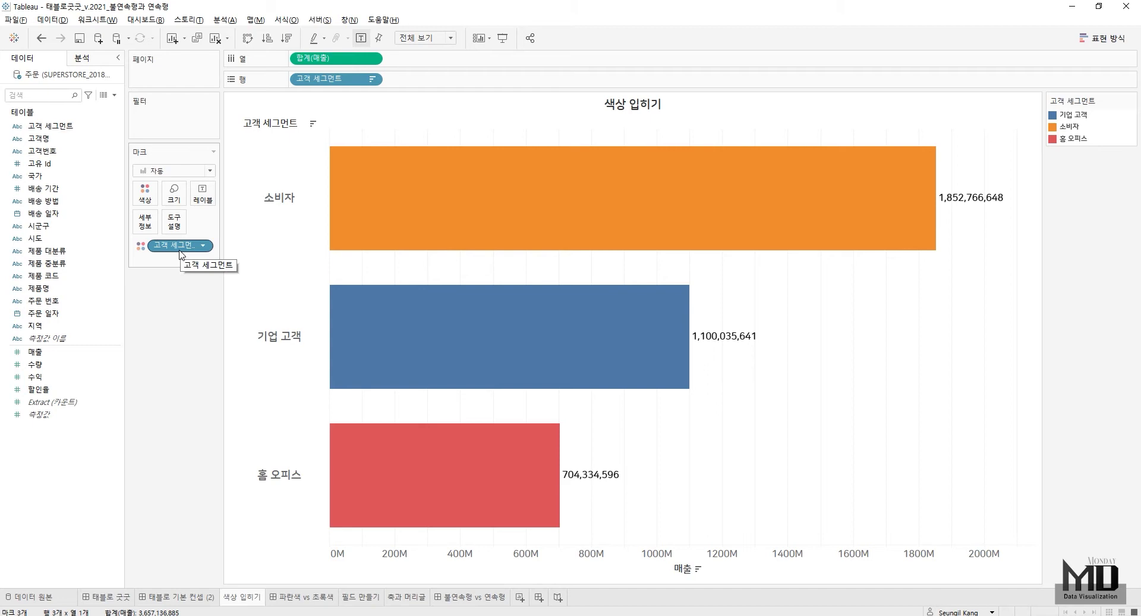
click(181, 251)
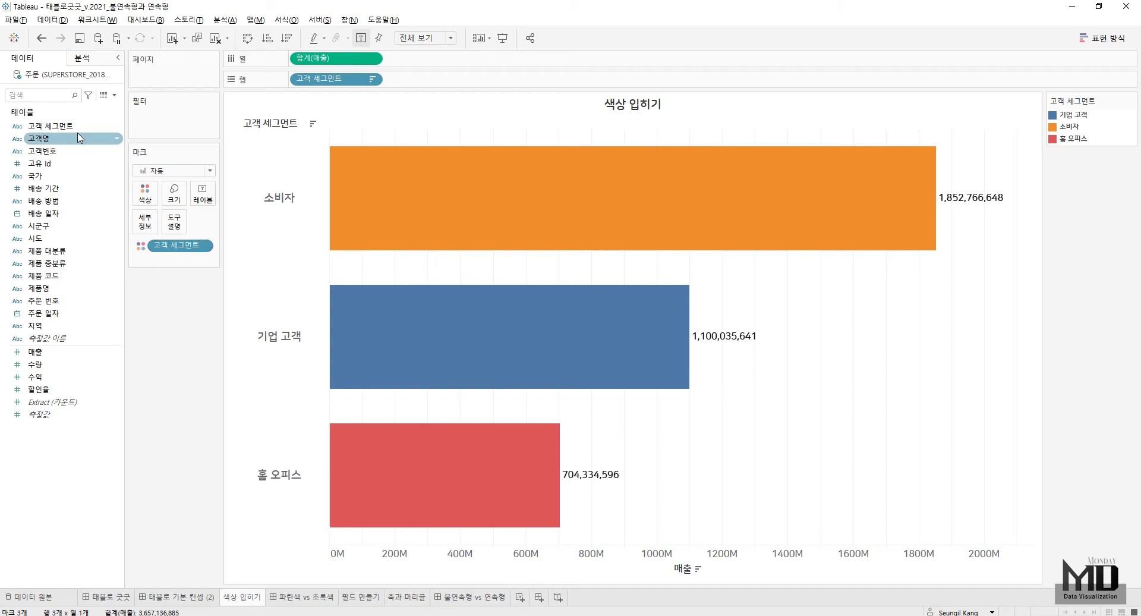
shift+click(61, 329)
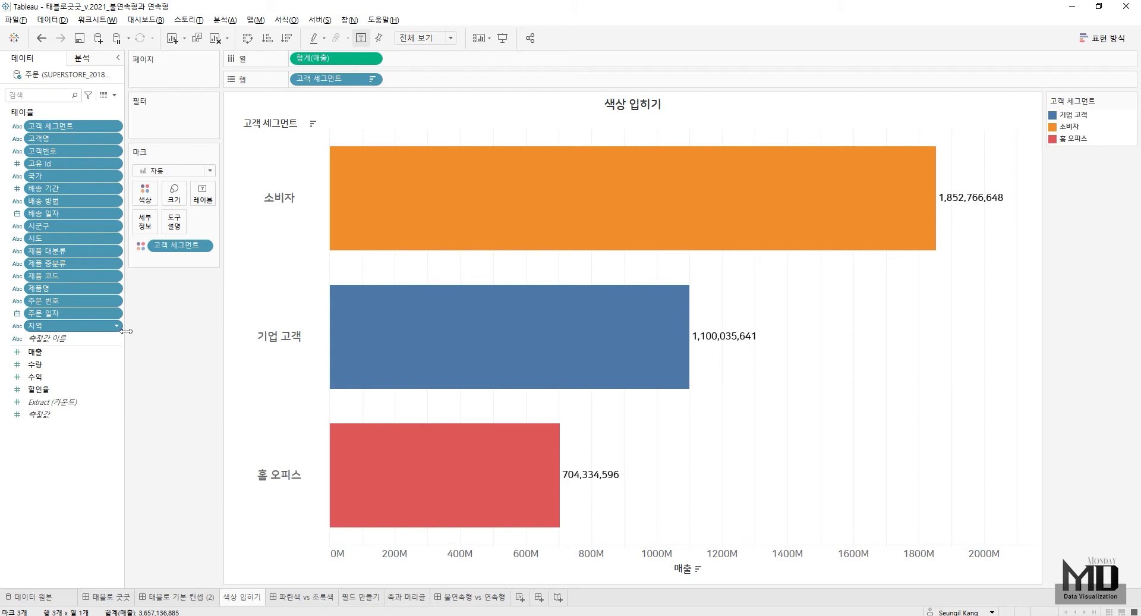
click(172, 347)
- Duplicate the 색상 입히기 sheet and color the copy's bars by 매출 instead of 고객 세그먼트
right_click(253, 598)
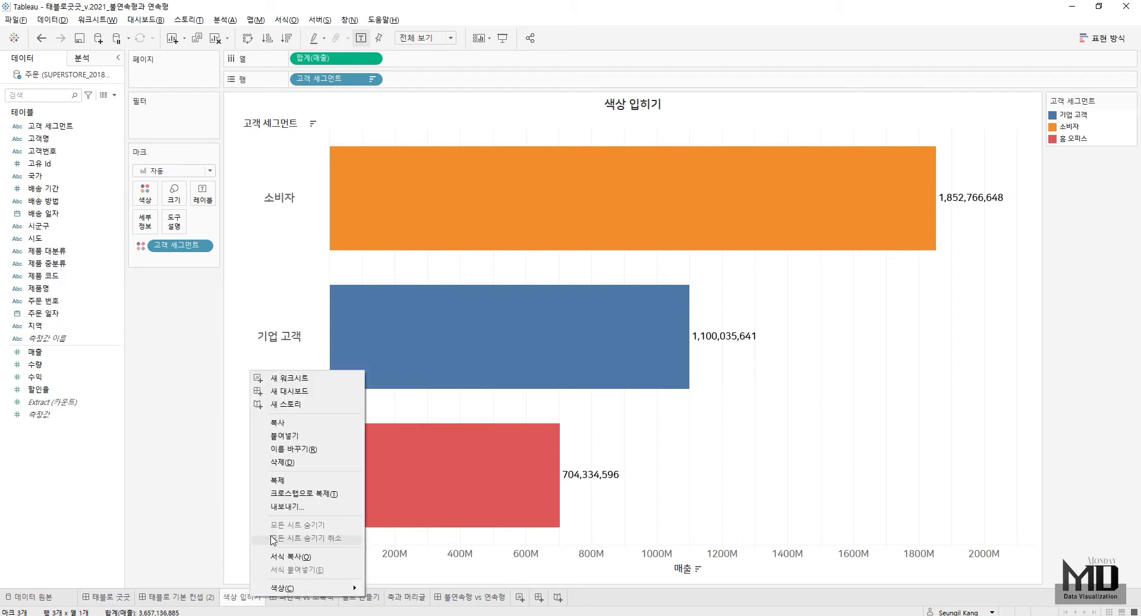
click(288, 481)
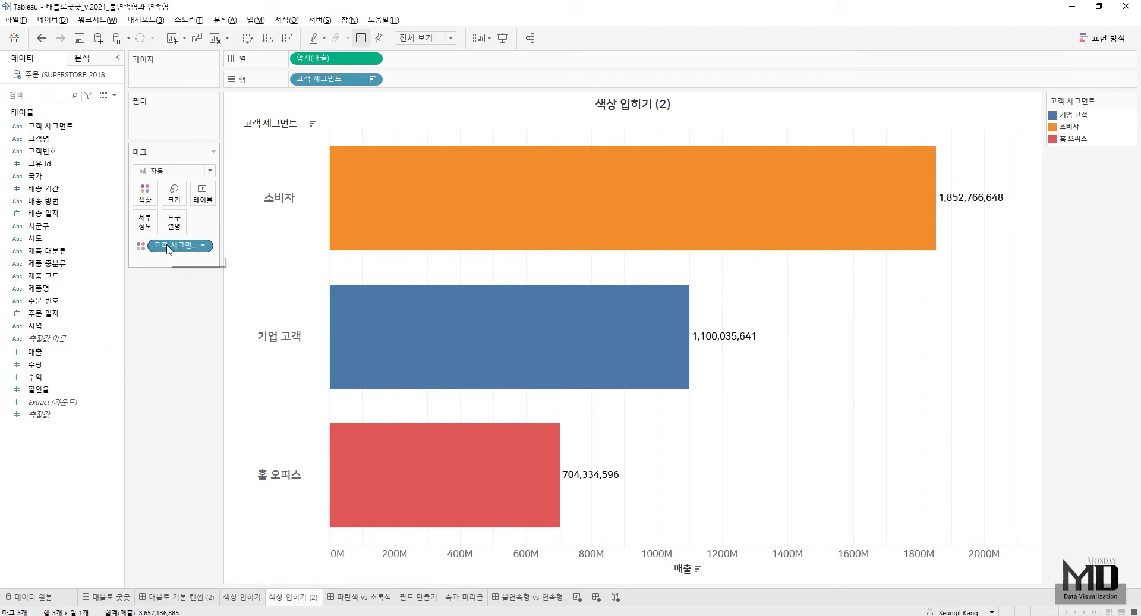
drag(168, 248, 176, 436)
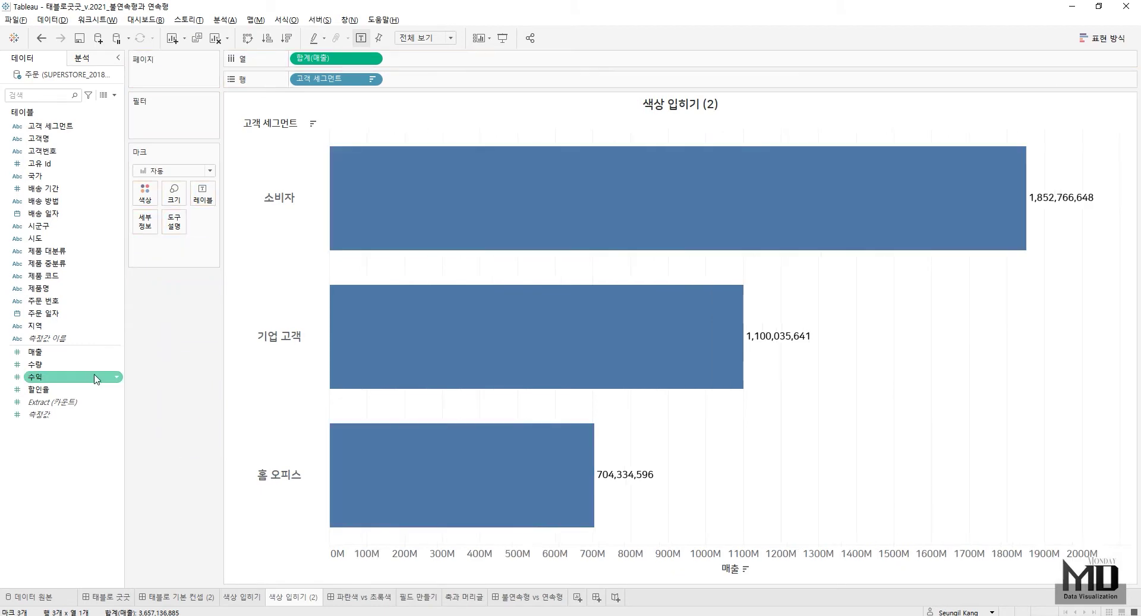
mouse_move(54, 356)
mouse_down()
mouse_move(109, 298)
mouse_move(143, 204)
mouse_up()
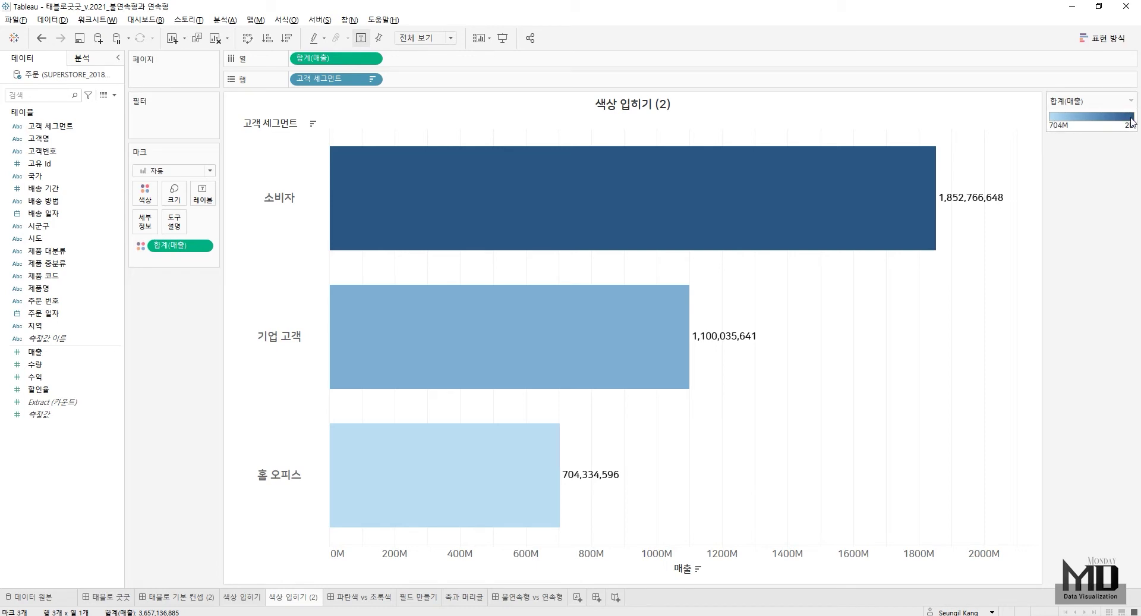
- Examine the 매출 color legend against the bars and select the measure fields 매출 through 할인율 to review them
click(1062, 132)
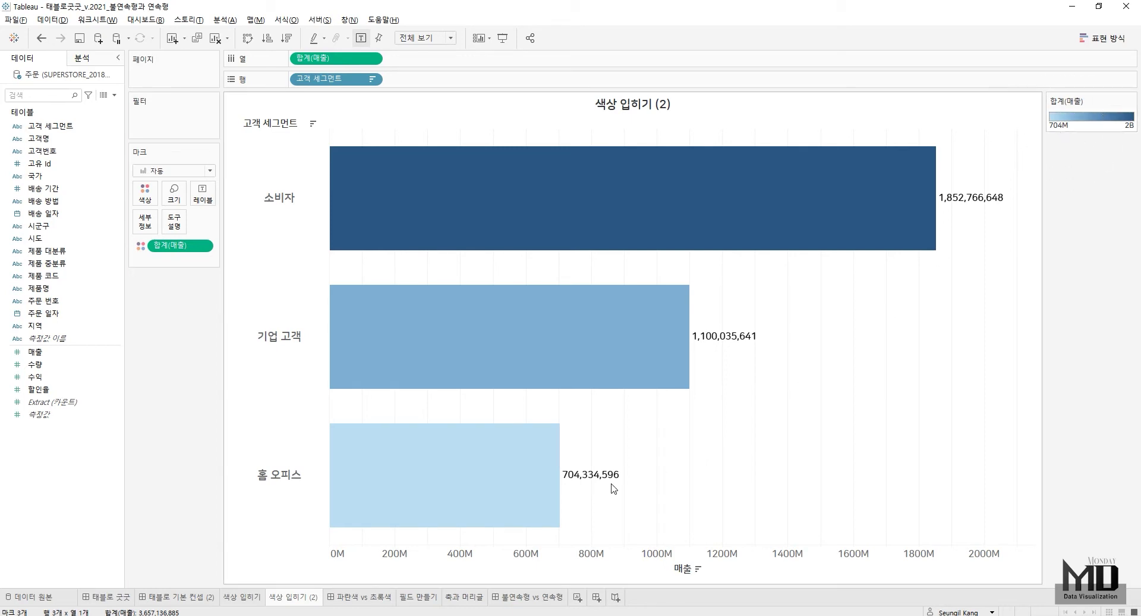
mouse_move(612, 484)
click(968, 213)
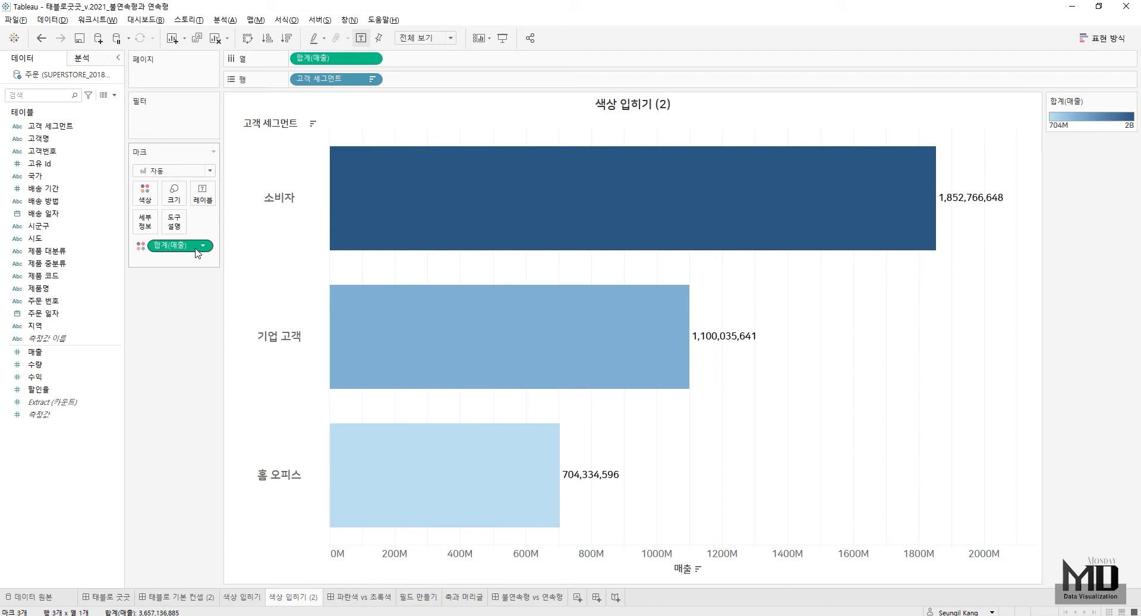
drag(36, 352, 67, 395)
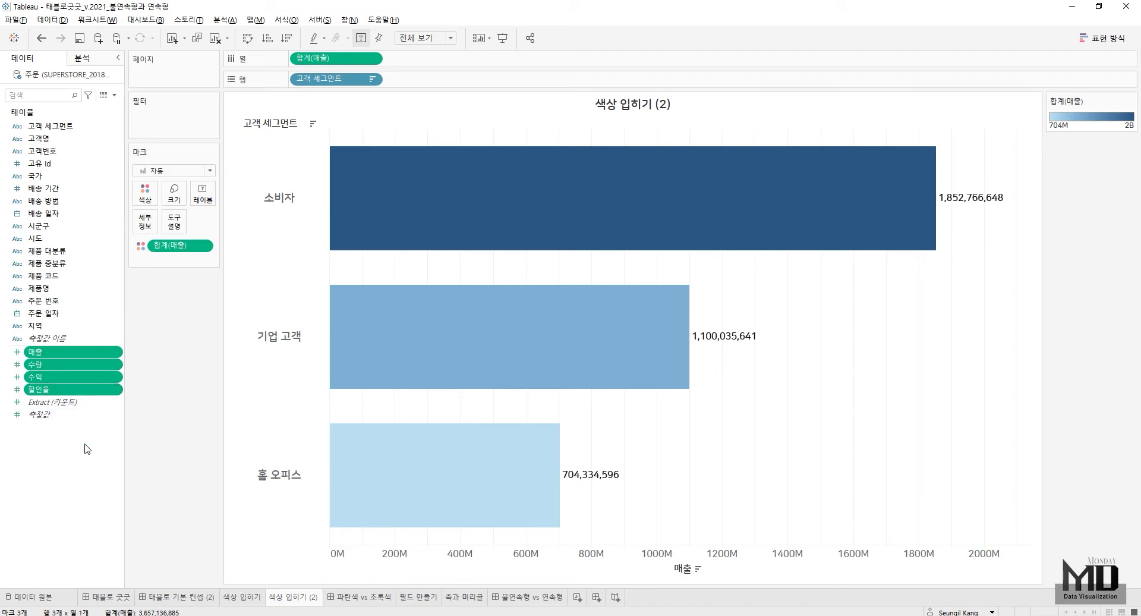
click(90, 465)
- View the 파란색 vs 초록색 dashboard, and on the 필드 만들기 sheet start a calculated field named 2억 색상 구분
click(350, 598)
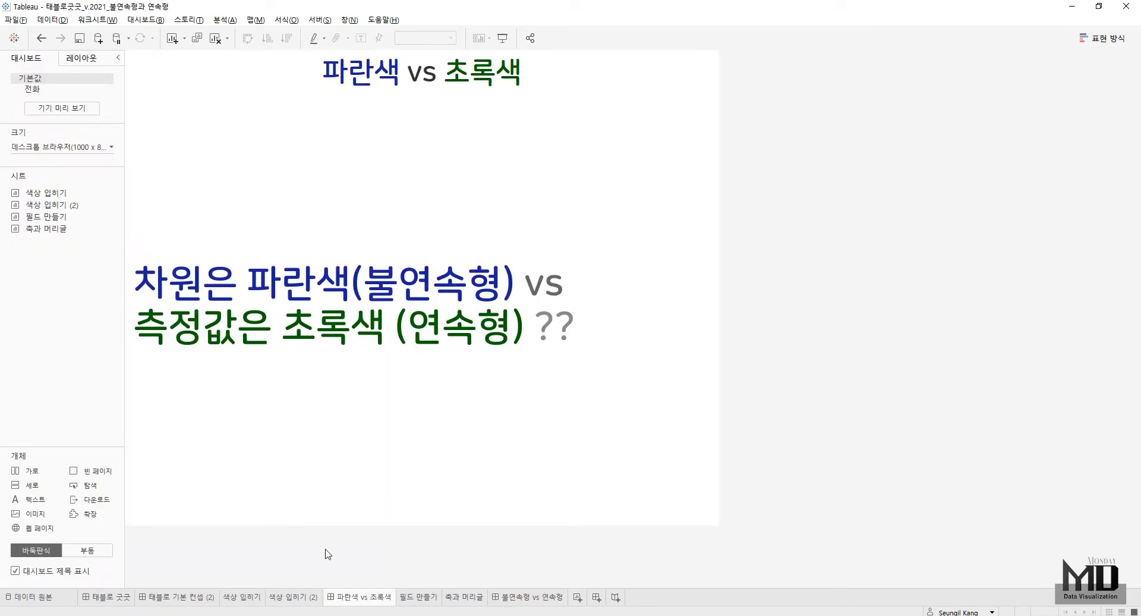
key(ctrl+Tab)
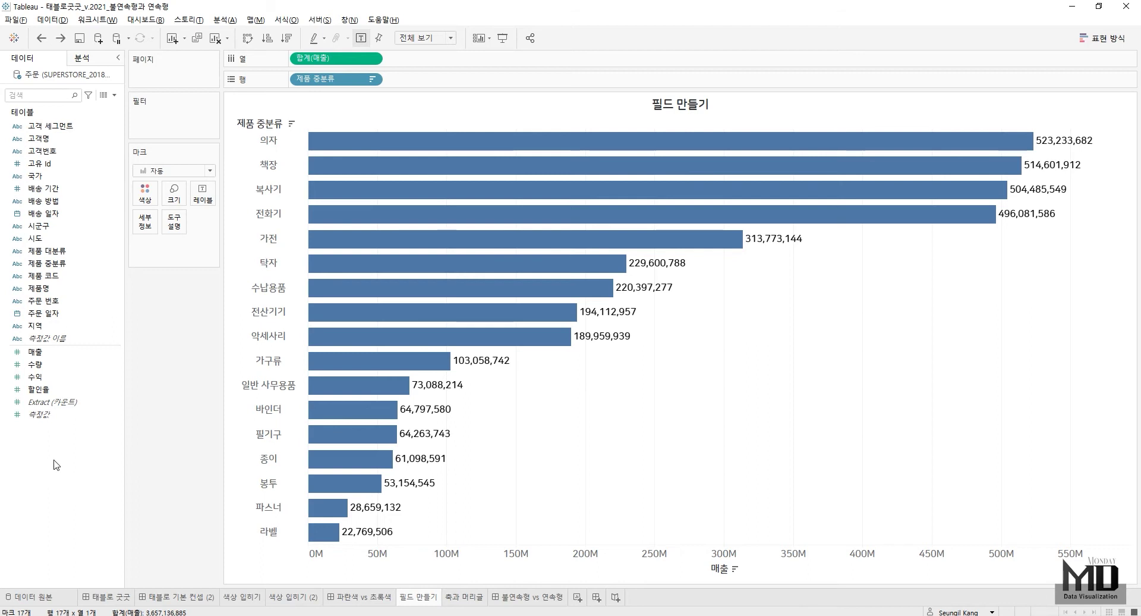
right_click(37, 442)
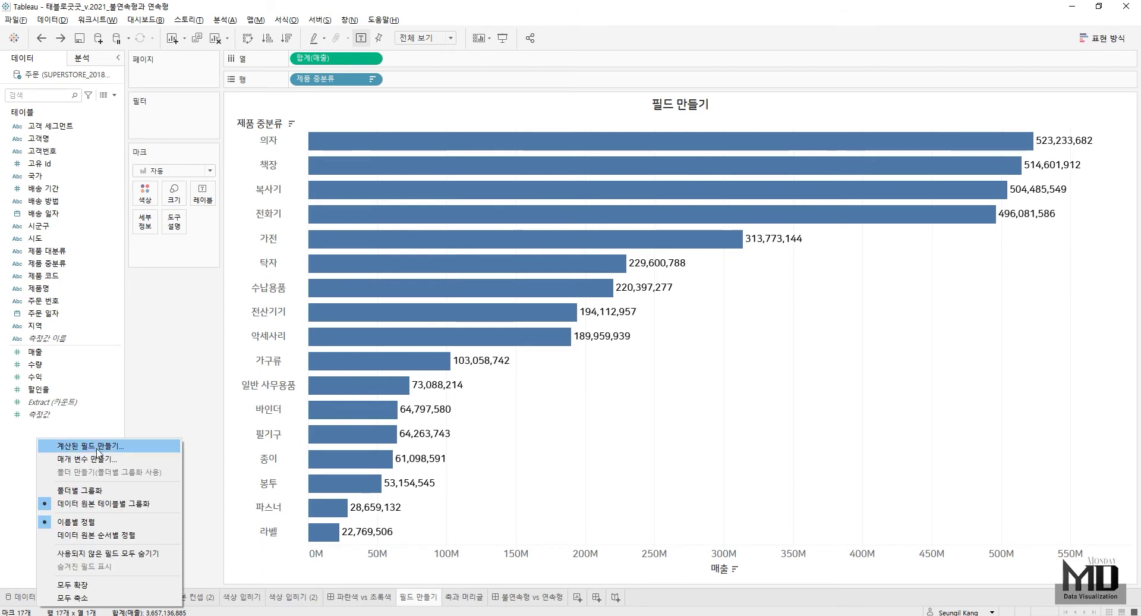
click(98, 446)
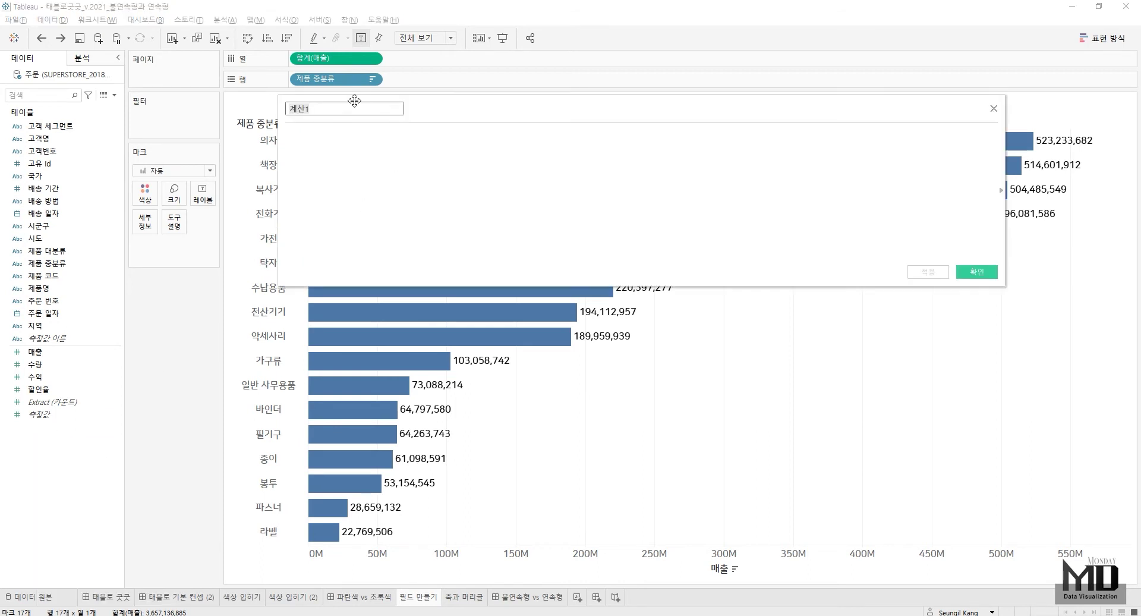
text(2억 색상 구분)
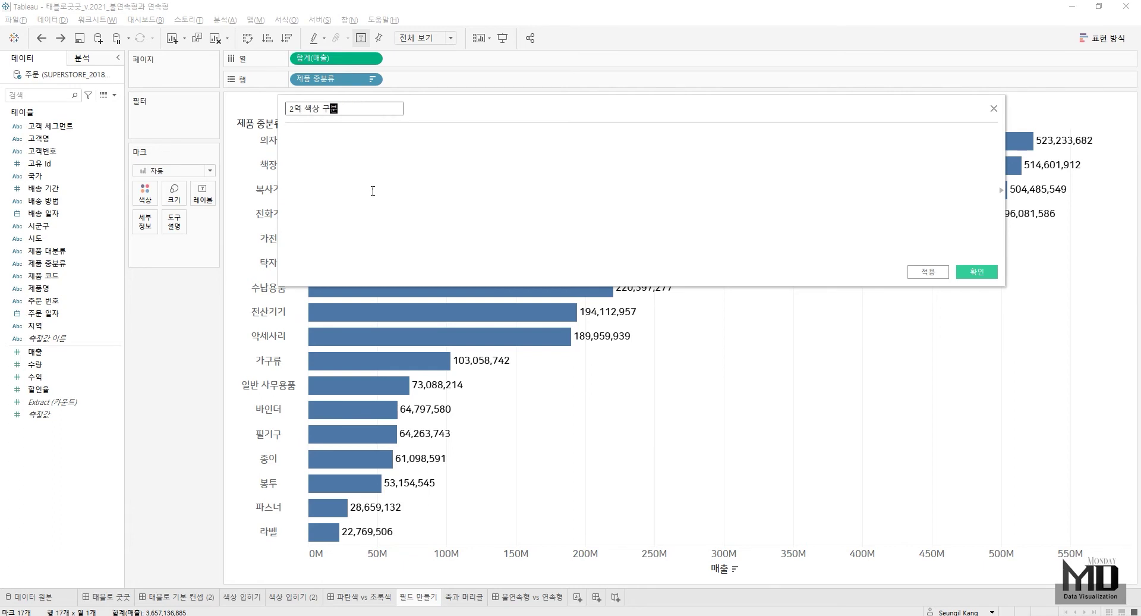
- Enter the calculated field's formula SUM(매출) >= 200000000 and save the field
click(375, 210)
text(su)
key(Return)
text(매출)
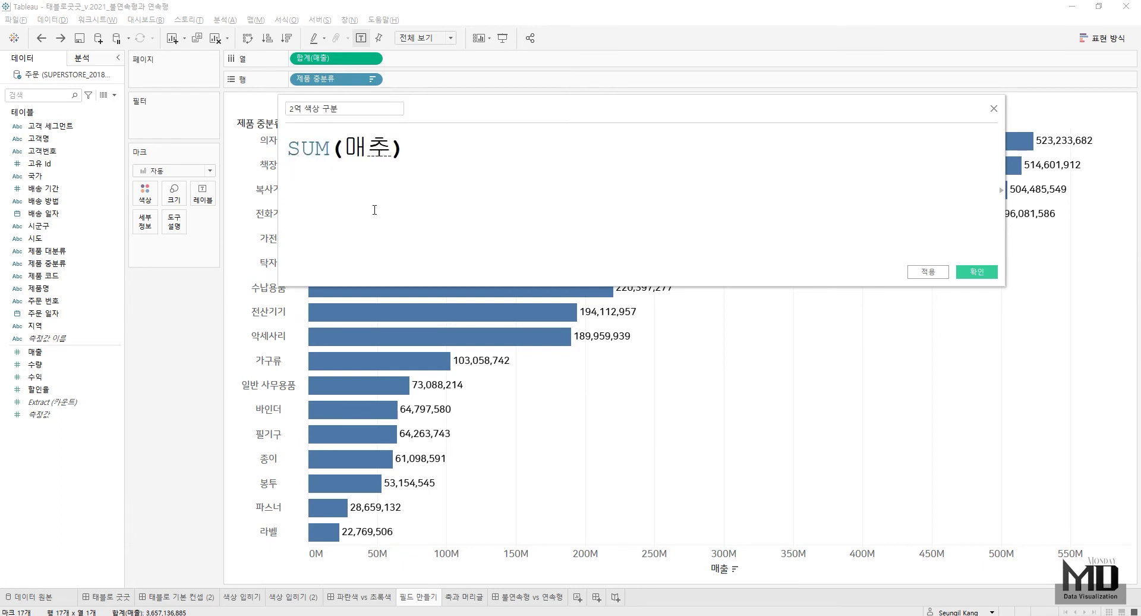
key(End)
text(>= )
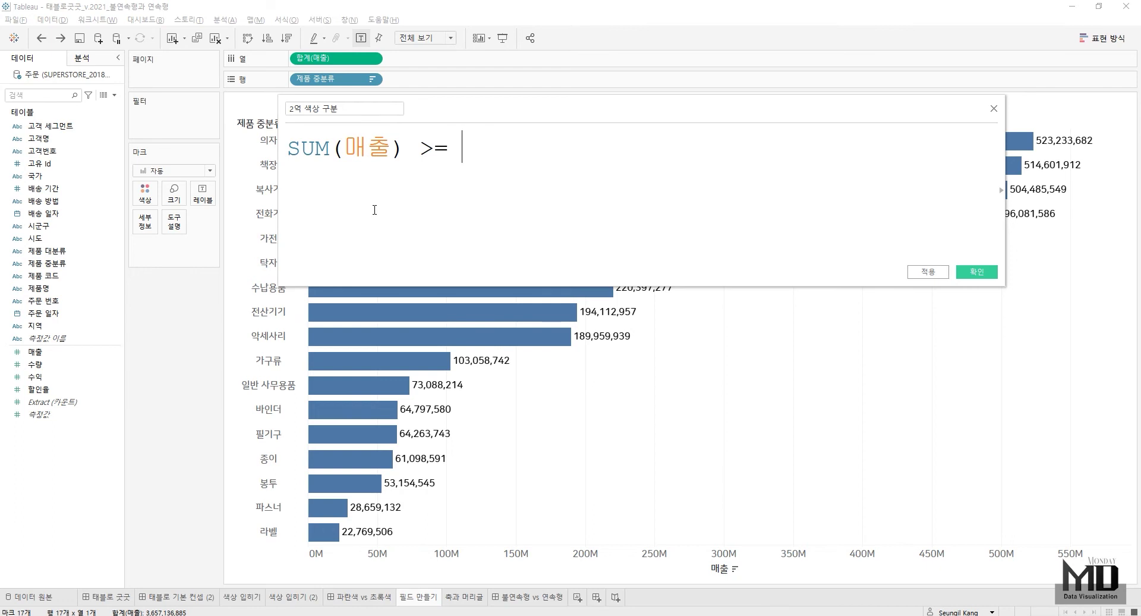
text(200000000)
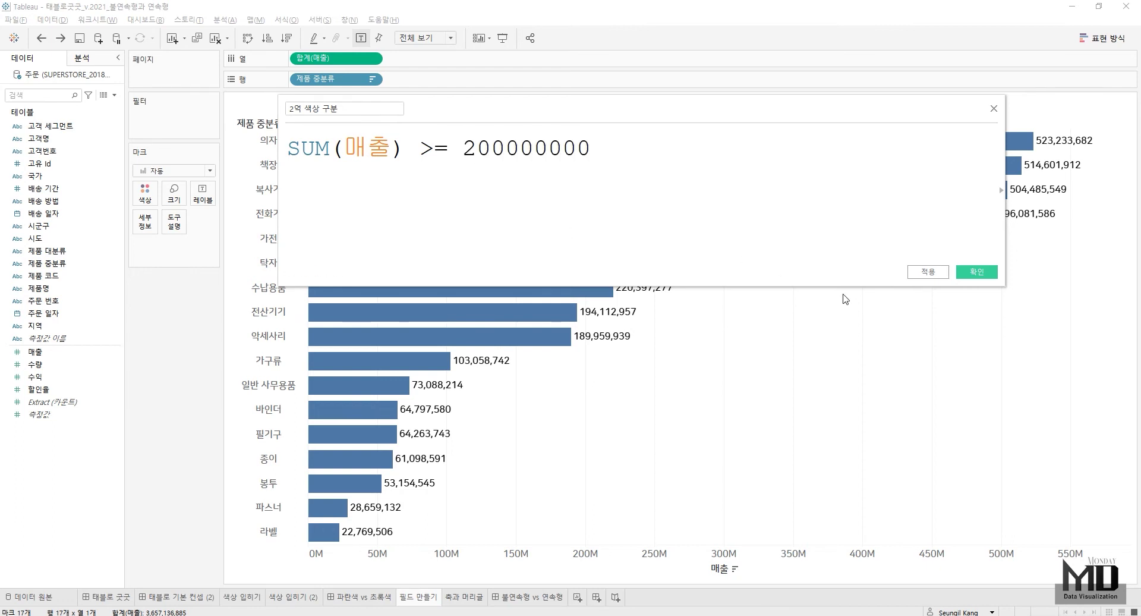
click(975, 273)
- Color the bars by 2억 색상 구분 and highlight the 참 and 거짓 groups in turn through the legend
drag(52, 357, 145, 202)
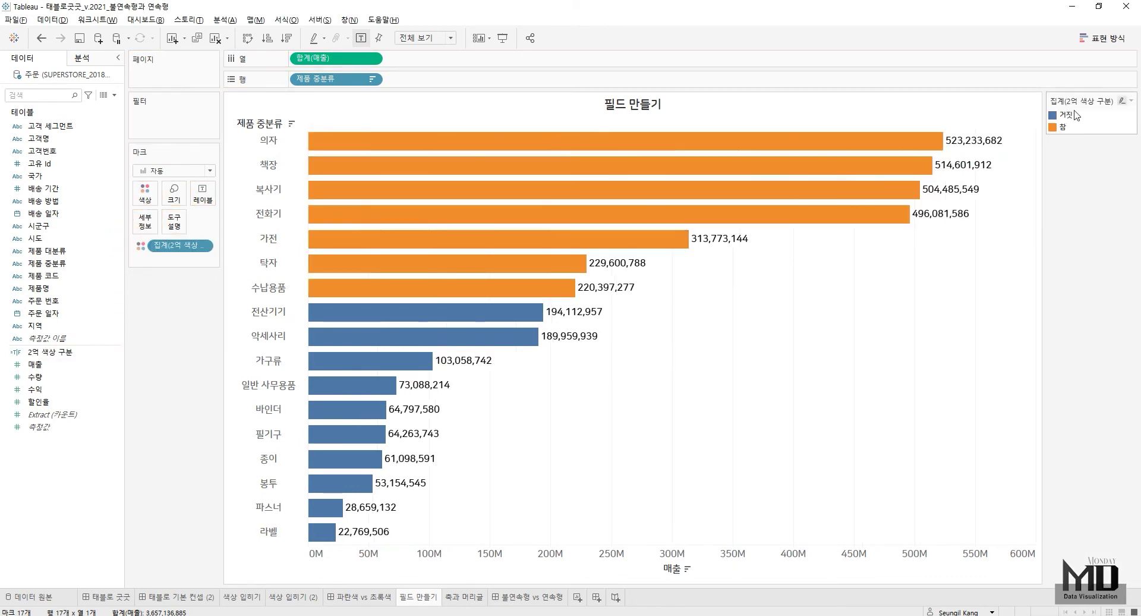
click(1064, 128)
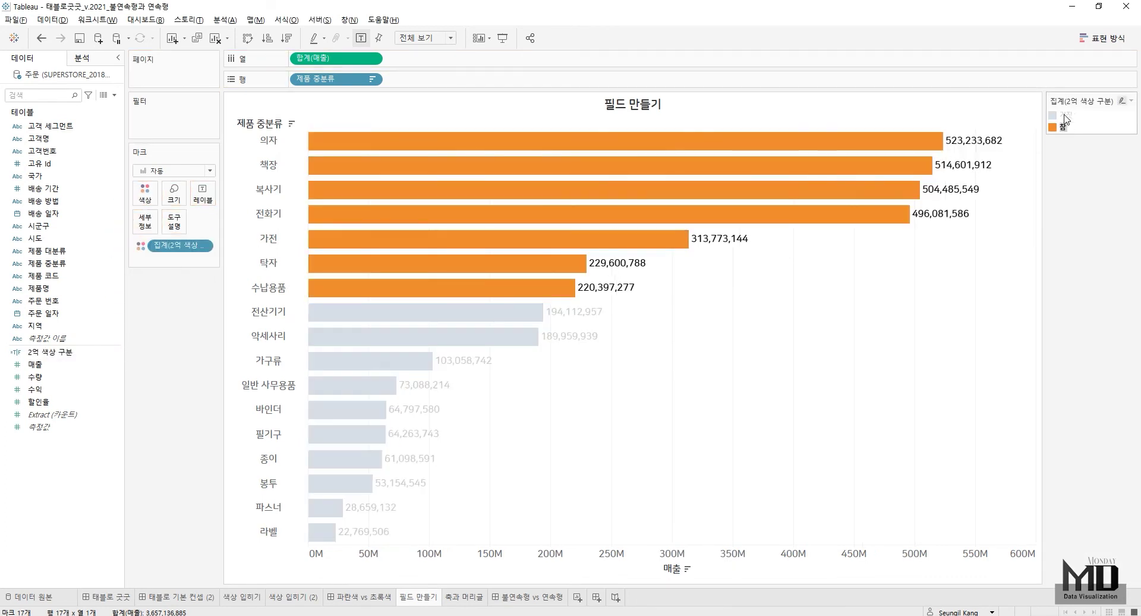
click(1068, 116)
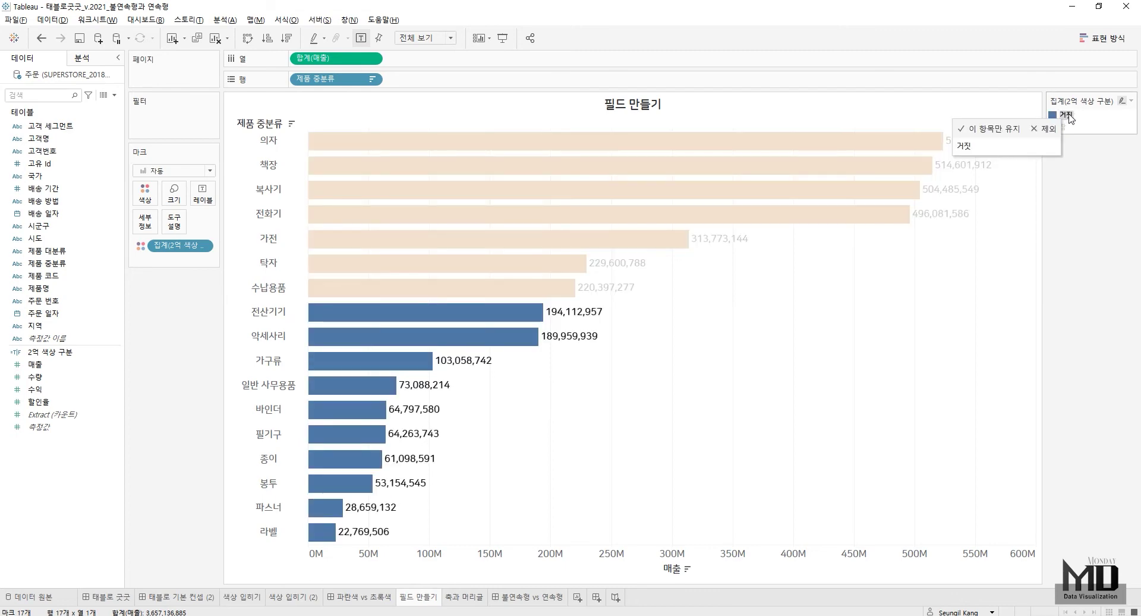
click(1069, 116)
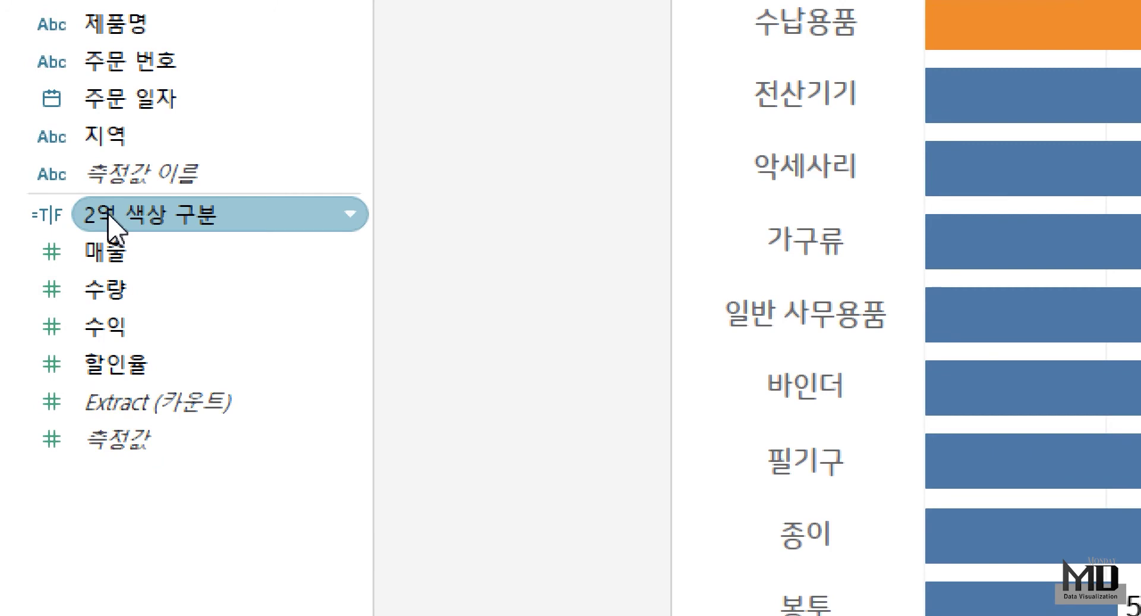
- Open the 2억 색상 구분 calculated field for editing to examine its formula
click(108, 217)
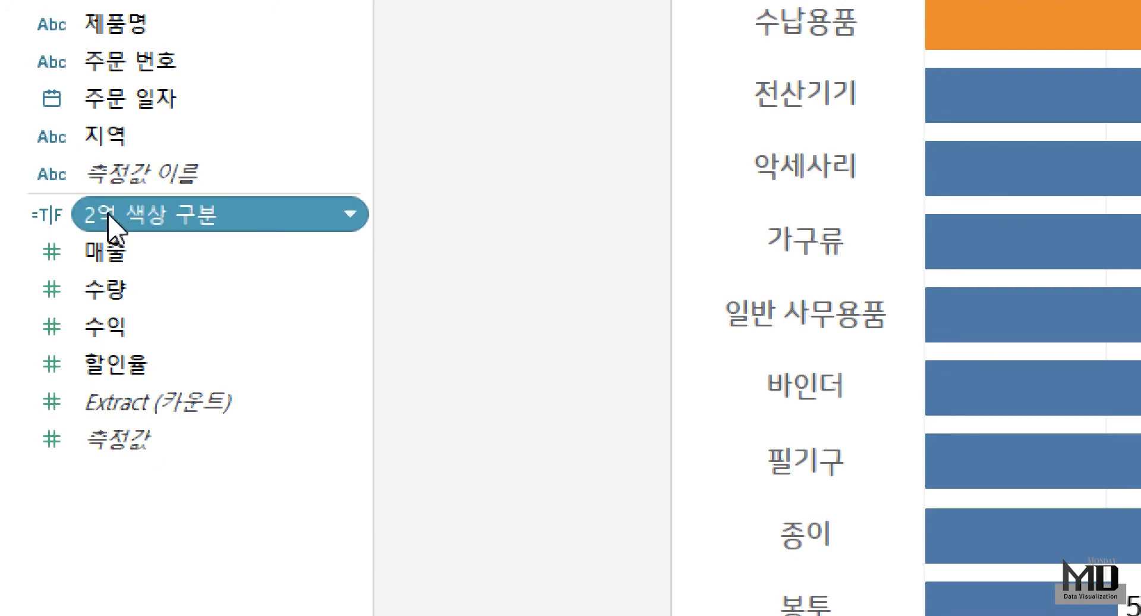
ctrl+click(114, 252)
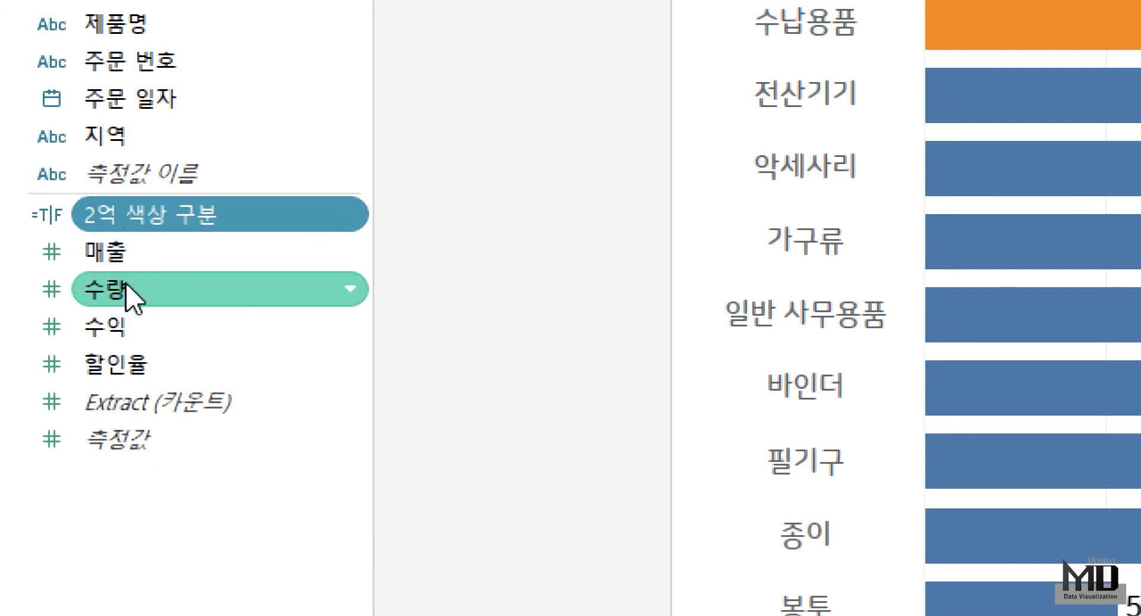
right_click(161, 219)
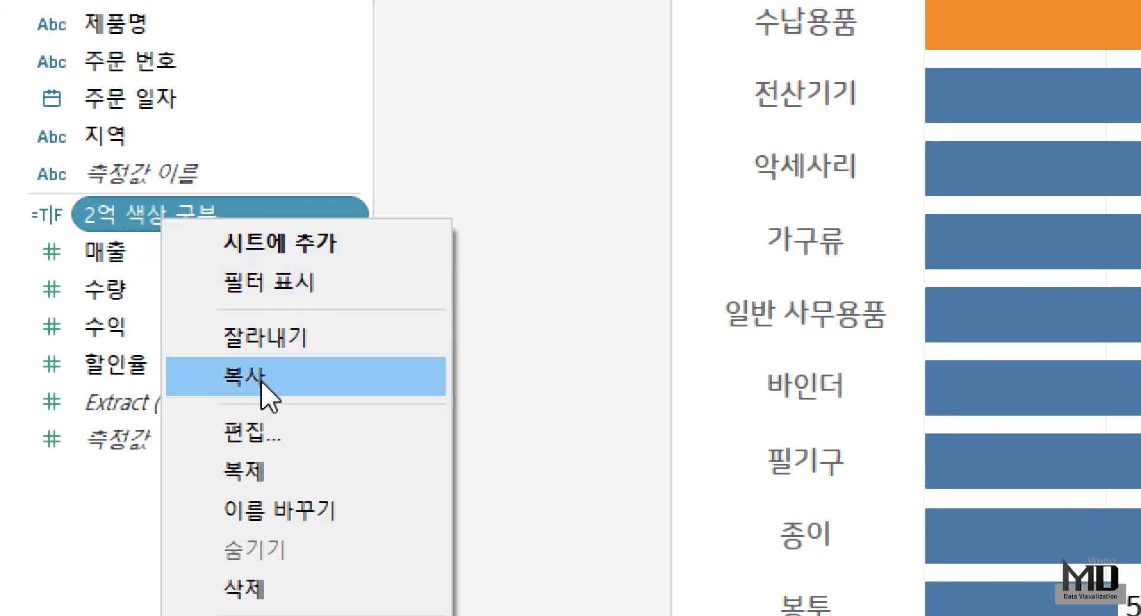
click(275, 438)
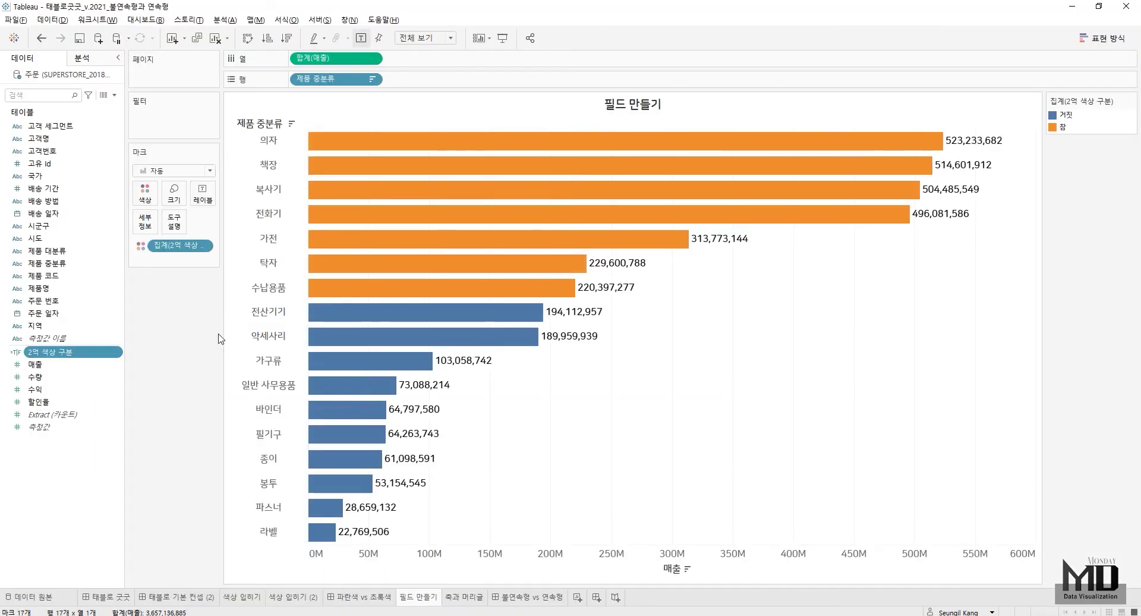
- Create a custom date field from 주문 일자 with 개월 as the detail level and the 날짜 값 option
click(76, 315)
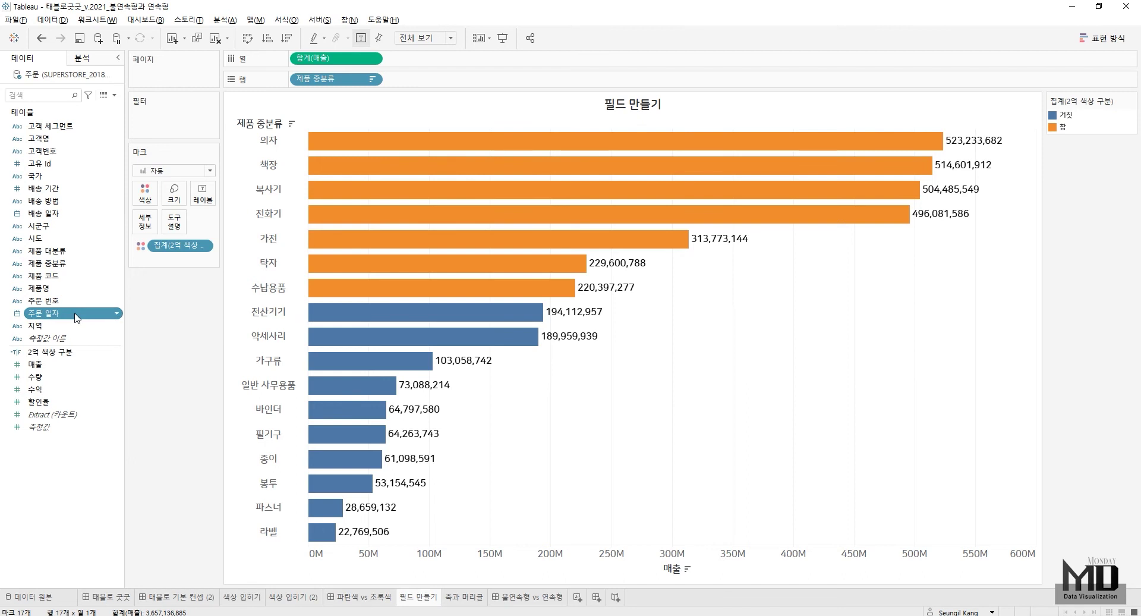
right_click(76, 316)
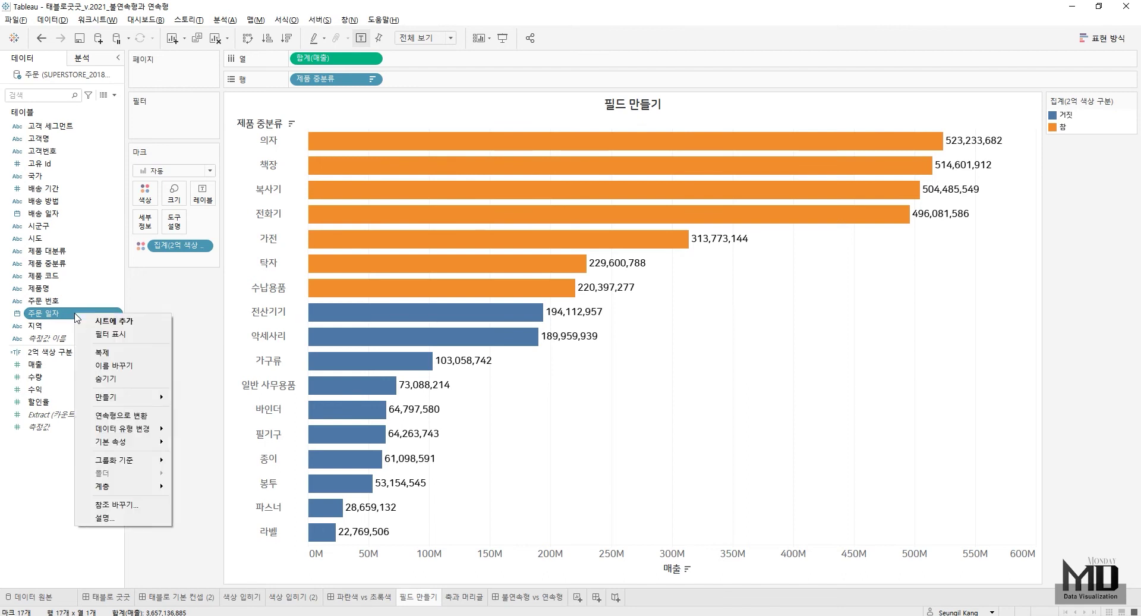
mouse_move(145, 399)
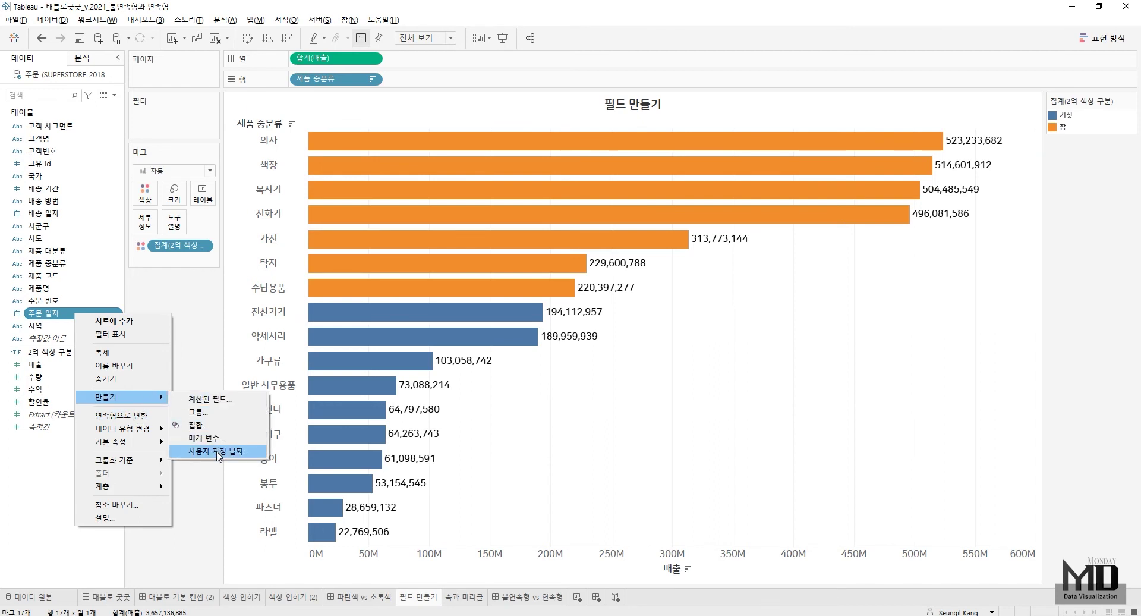
click(218, 453)
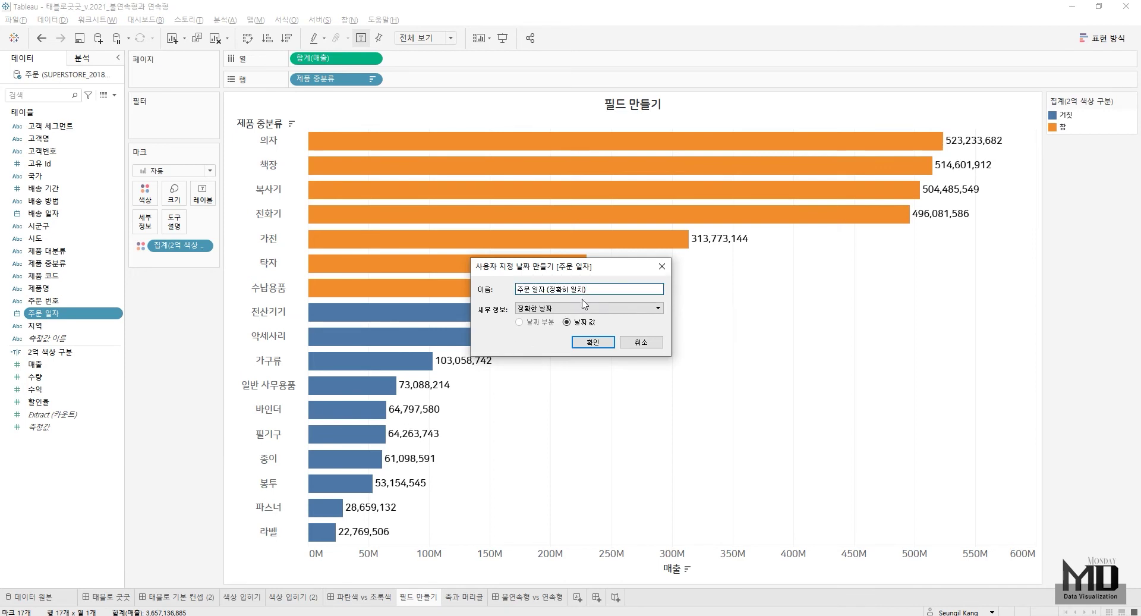
click(576, 311)
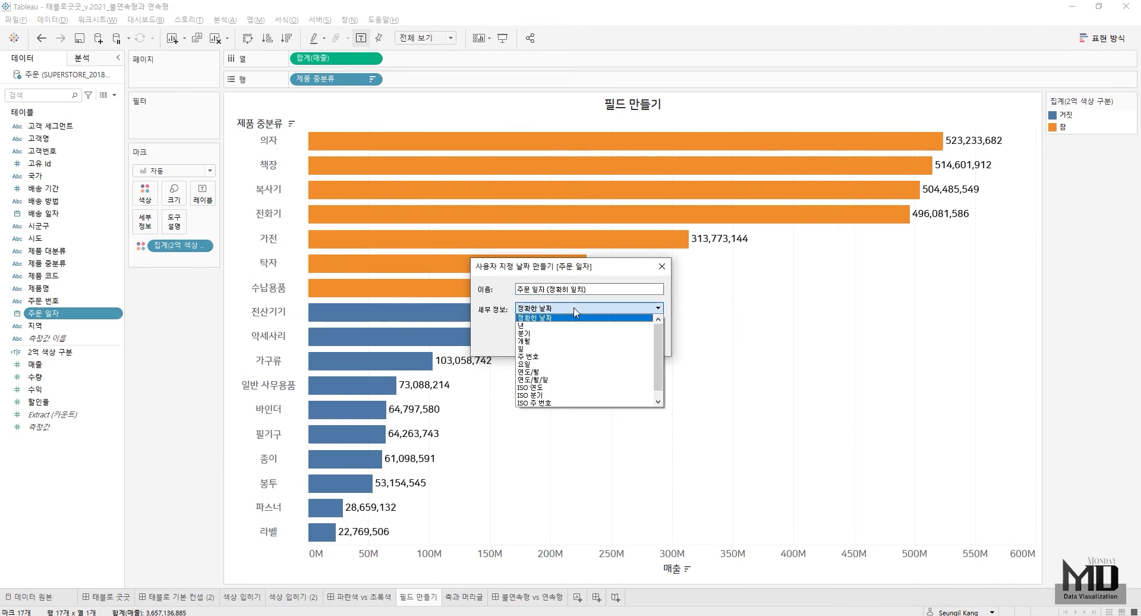
click(553, 341)
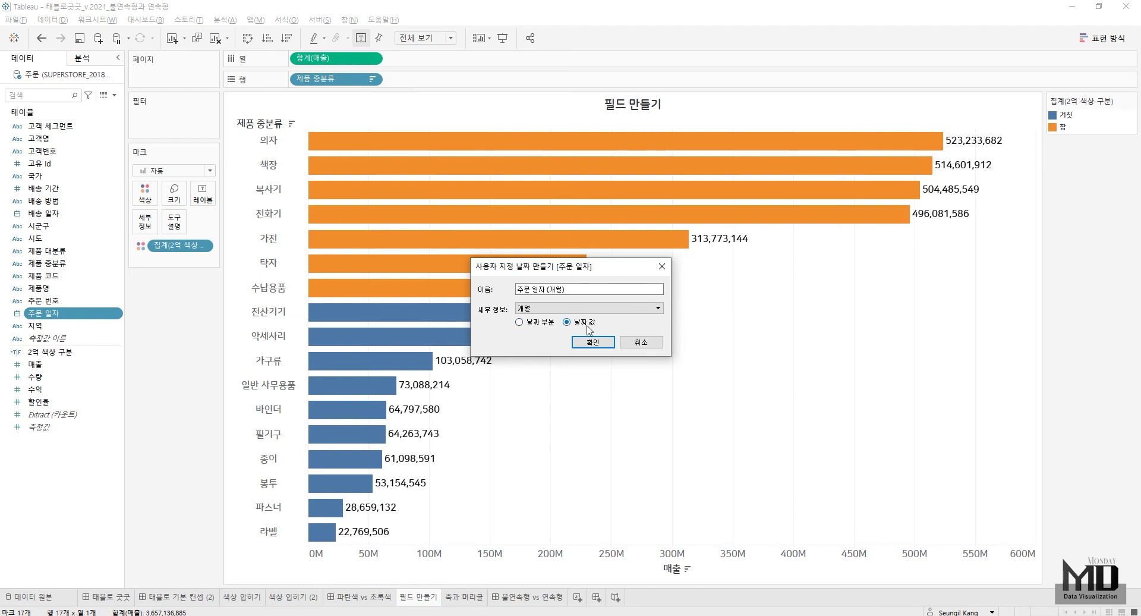
click(593, 342)
right_click(423, 374)
click(481, 390)
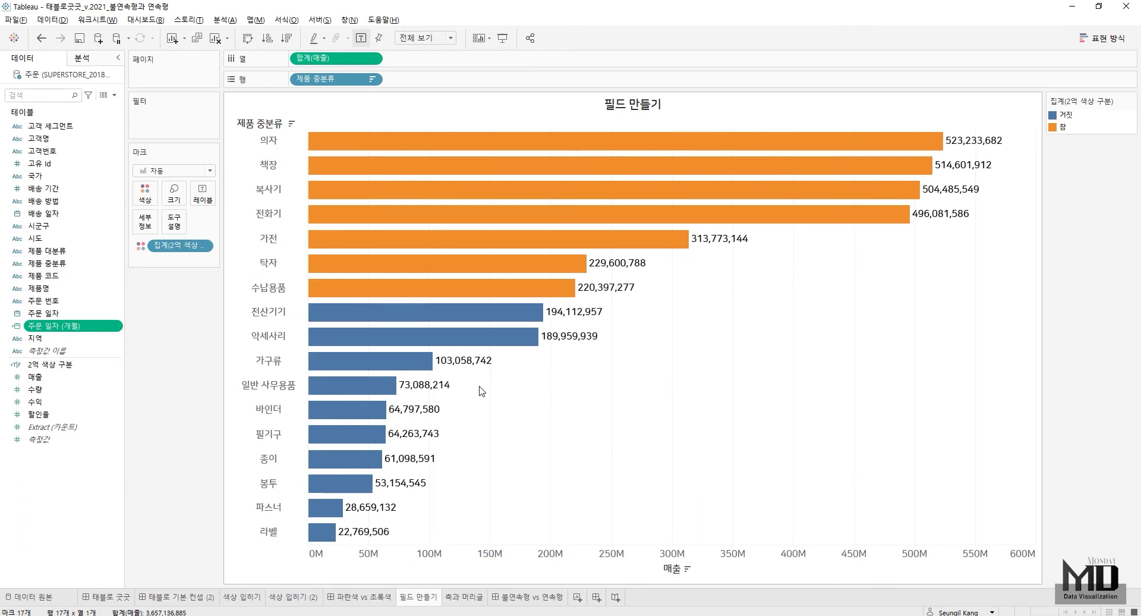
- Create a new worksheet and plot 매출 over the custom date field 주문 일자 (개월) as a line chart
key(ctrl+m)
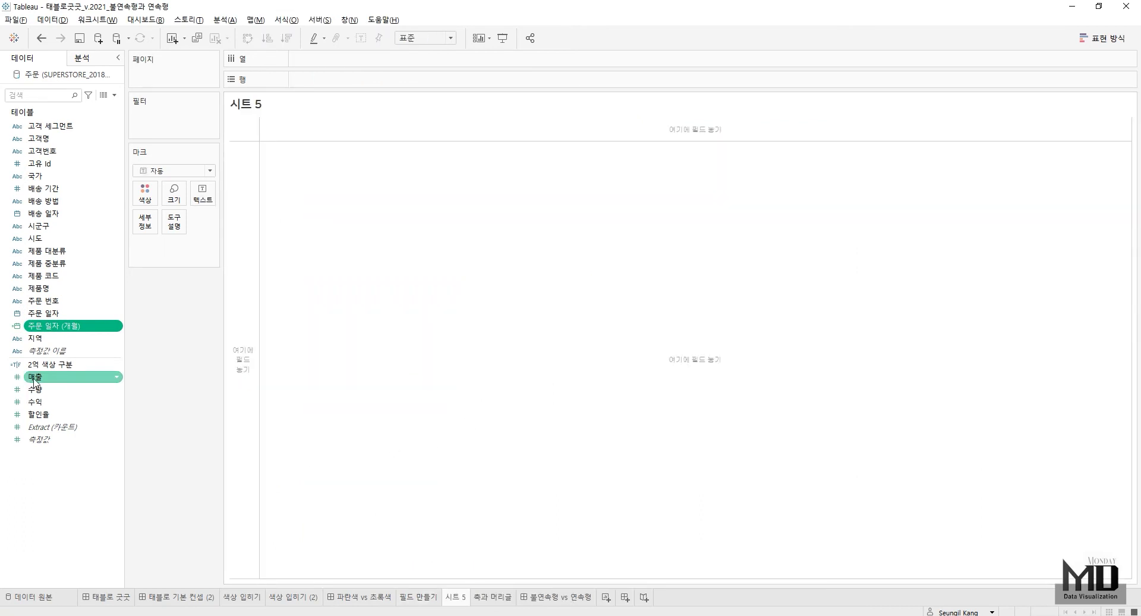
double_click(34, 378)
click(61, 330)
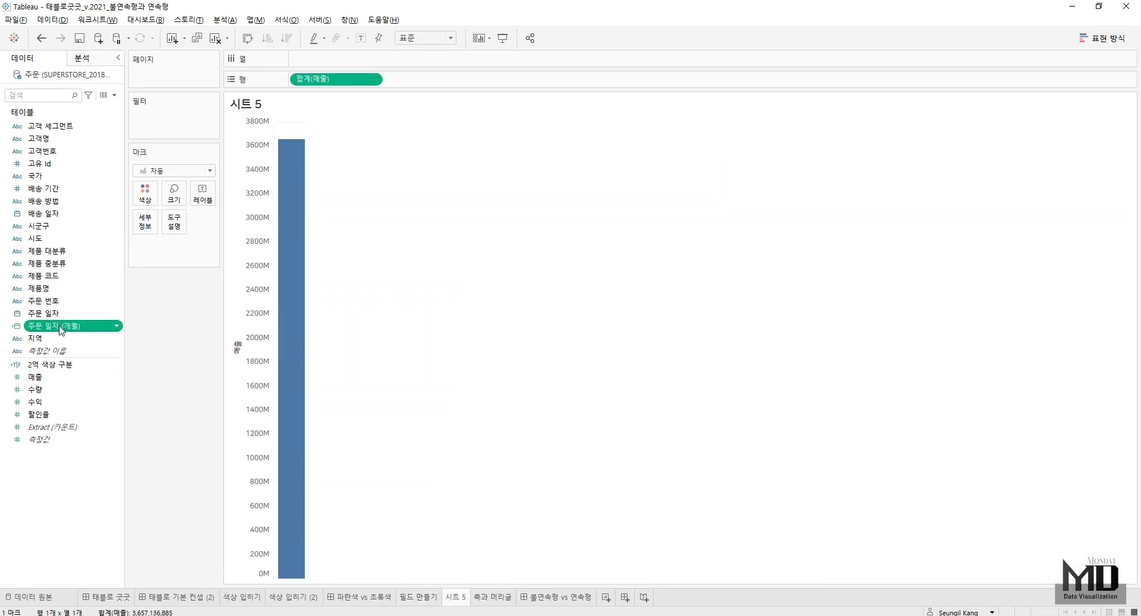
double_click(61, 331)
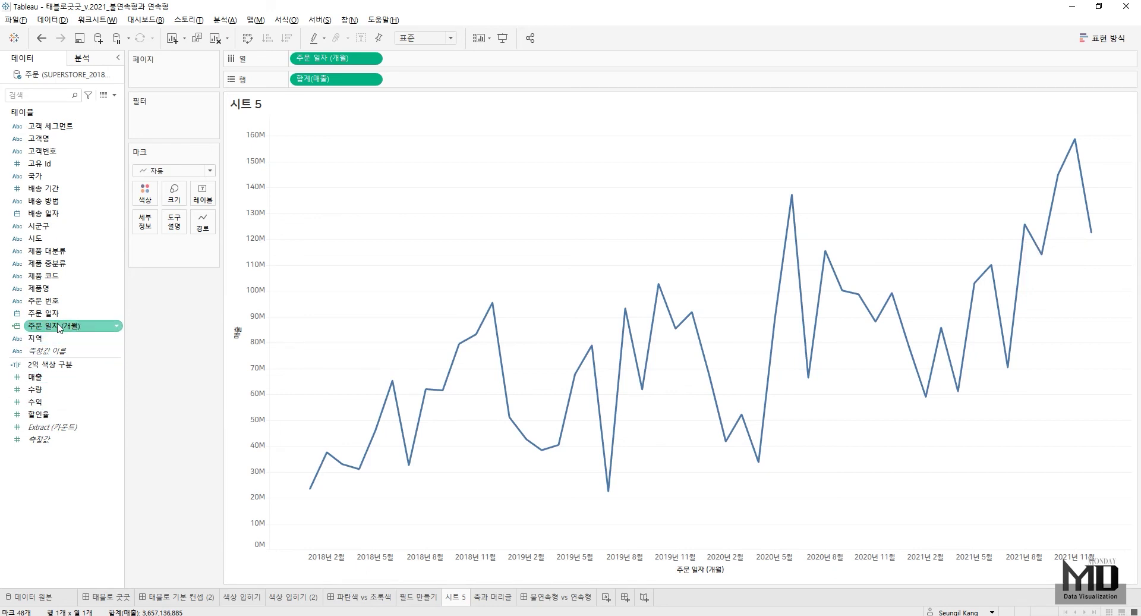
click(63, 329)
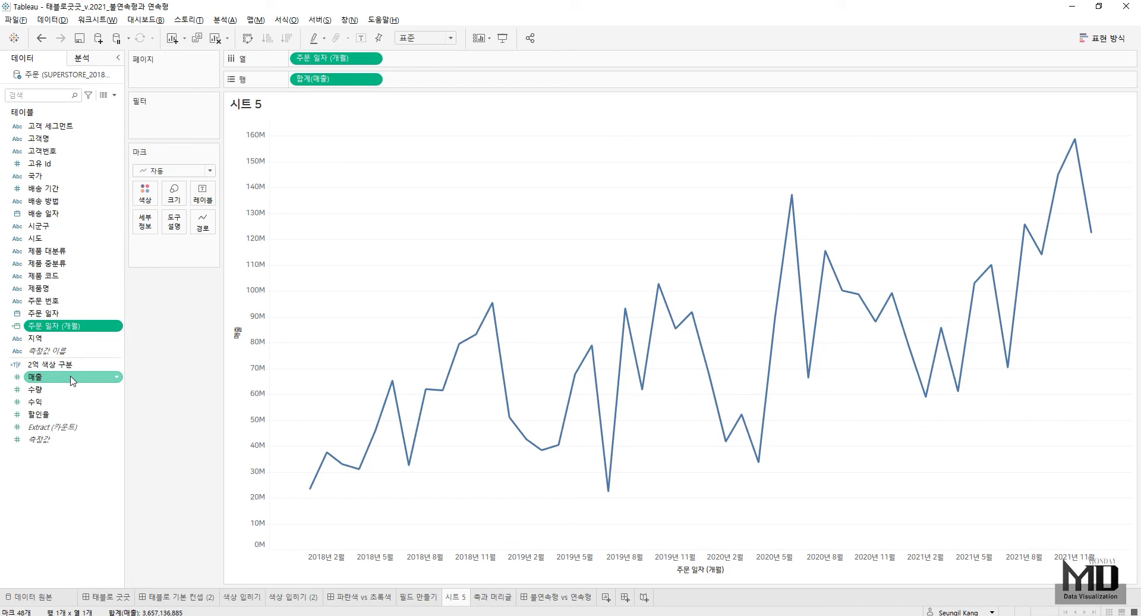
- Switch to the 축과 머리글 sheet and inspect the options available for the continuous 매출 axis
click(492, 597)
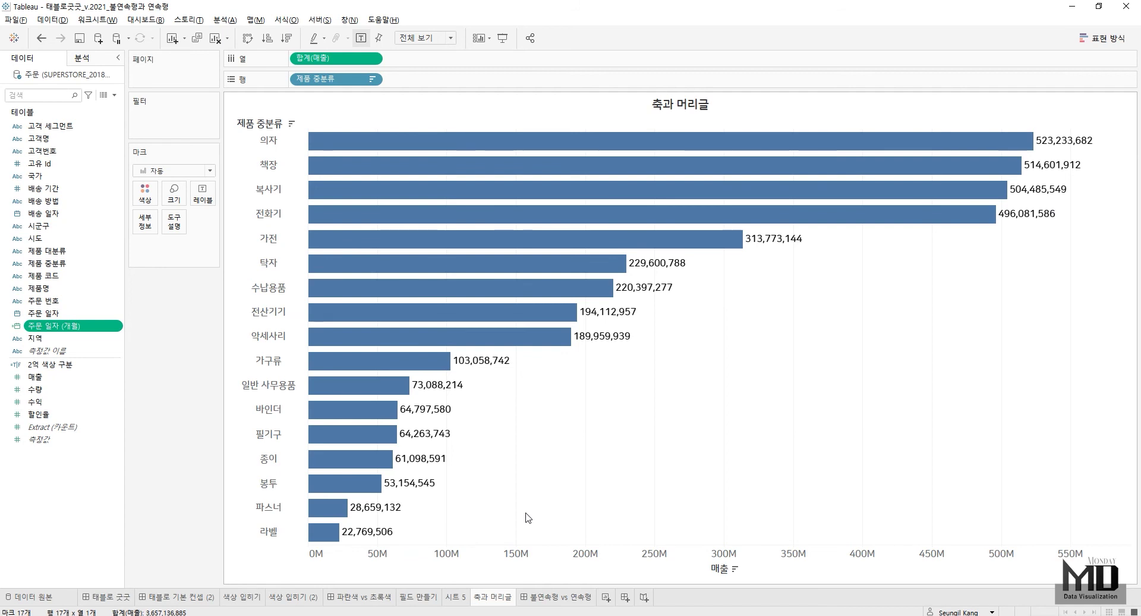
right_click(708, 558)
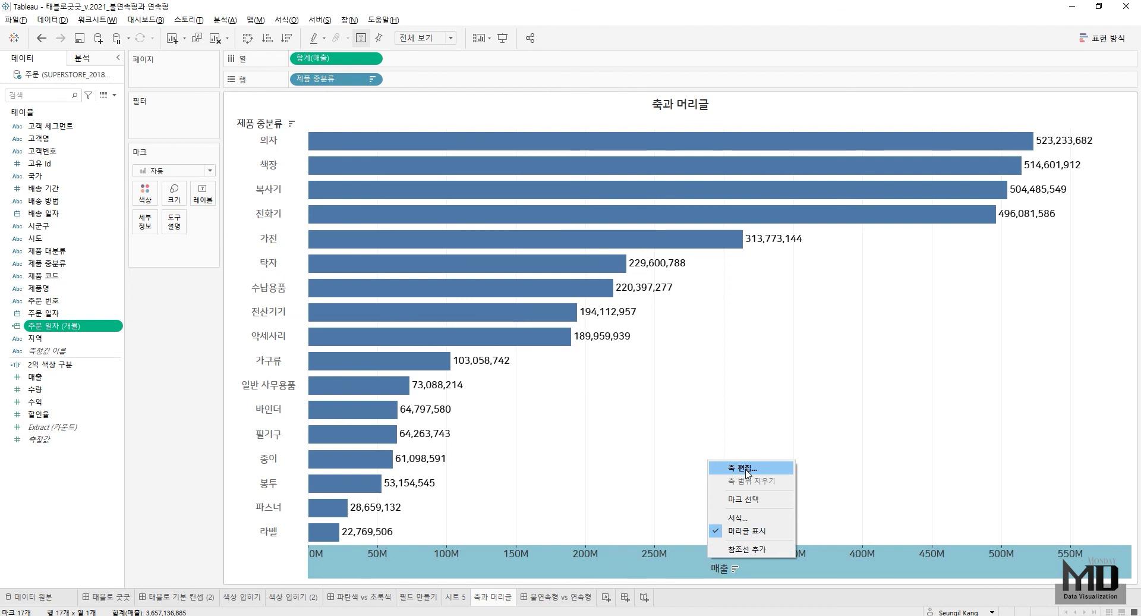
click(592, 481)
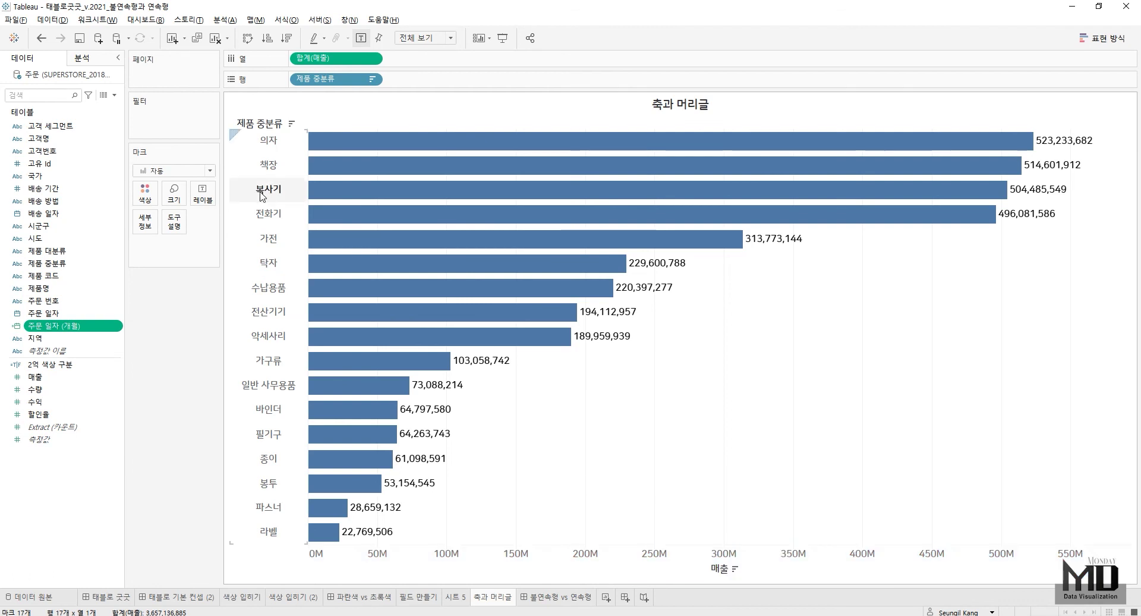
- Inspect the options available for the 복사기 header of 제품 중분류, leaving no selection active
click(262, 195)
right_click(262, 196)
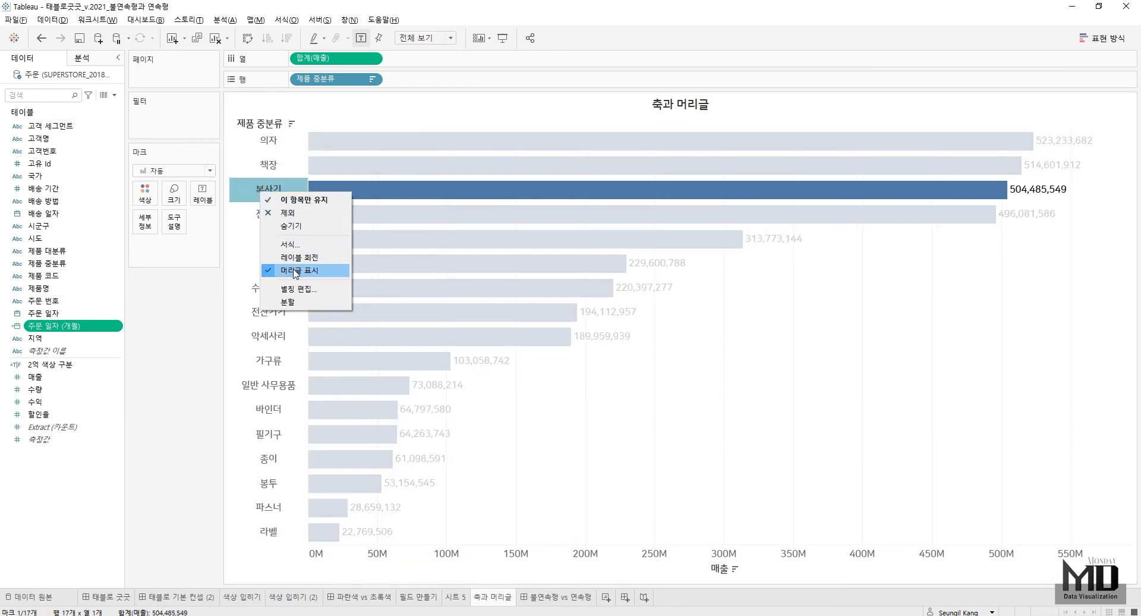
key(Escape)
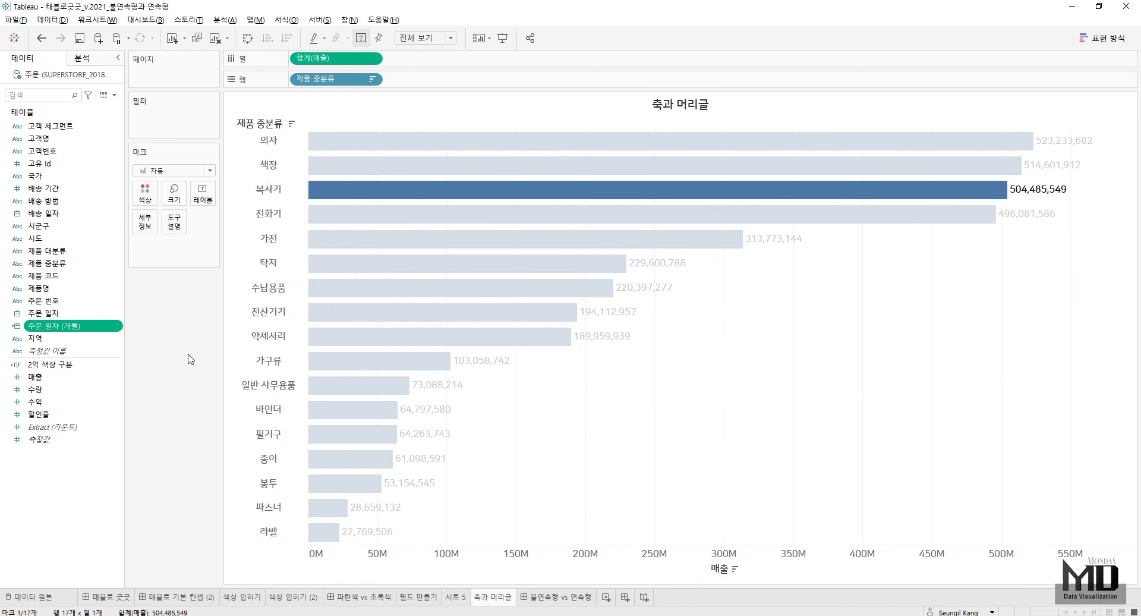
key(Escape)
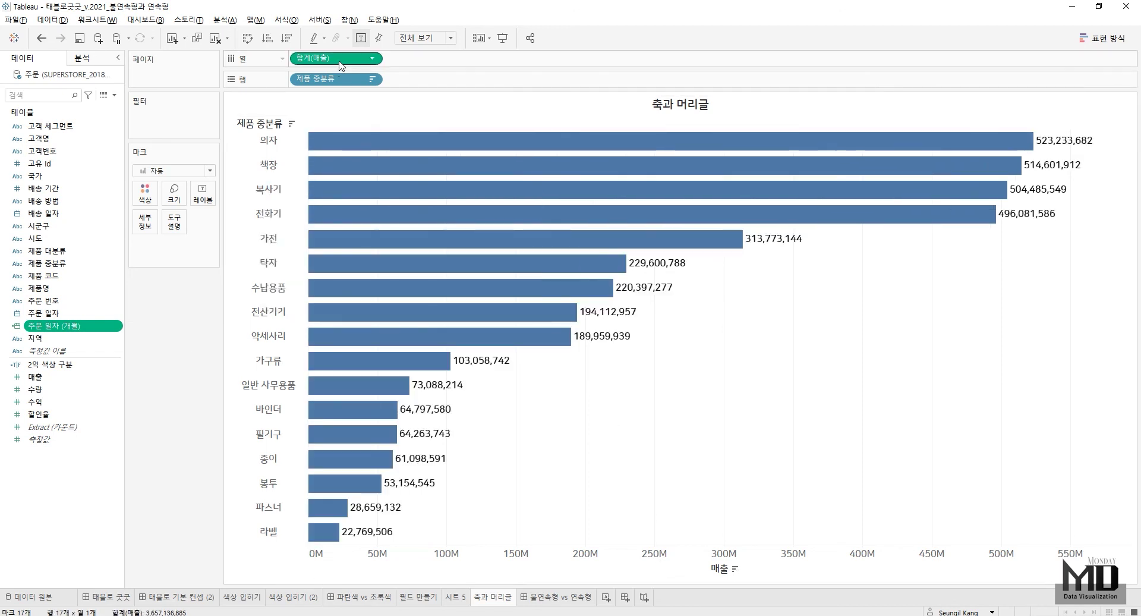